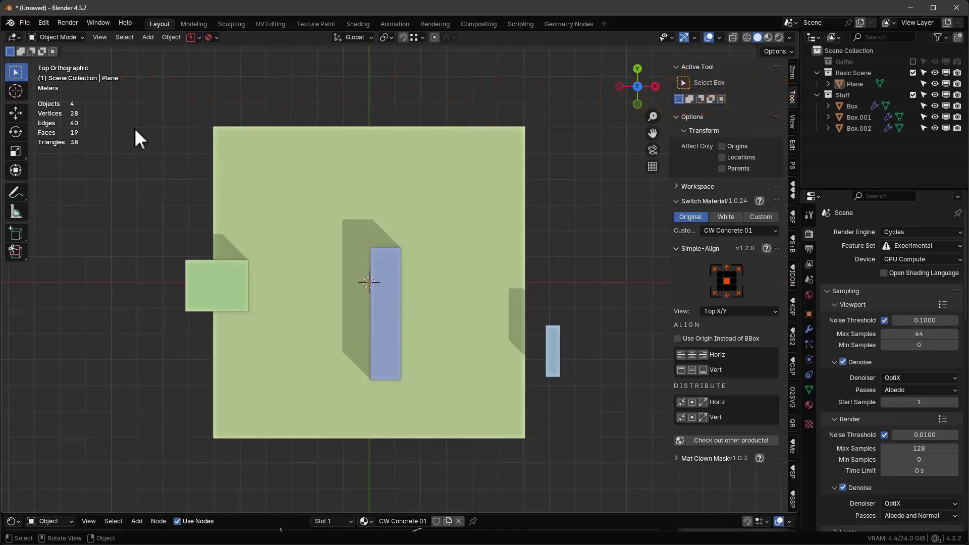
# Box-select the plane and all three boxes in the viewport
pyautogui.moveTo(145, 100)
pyautogui.mouseDown()
pyautogui.moveTo(323, 341)
pyautogui.moveTo(574, 456)
pyautogui.mouseUp()
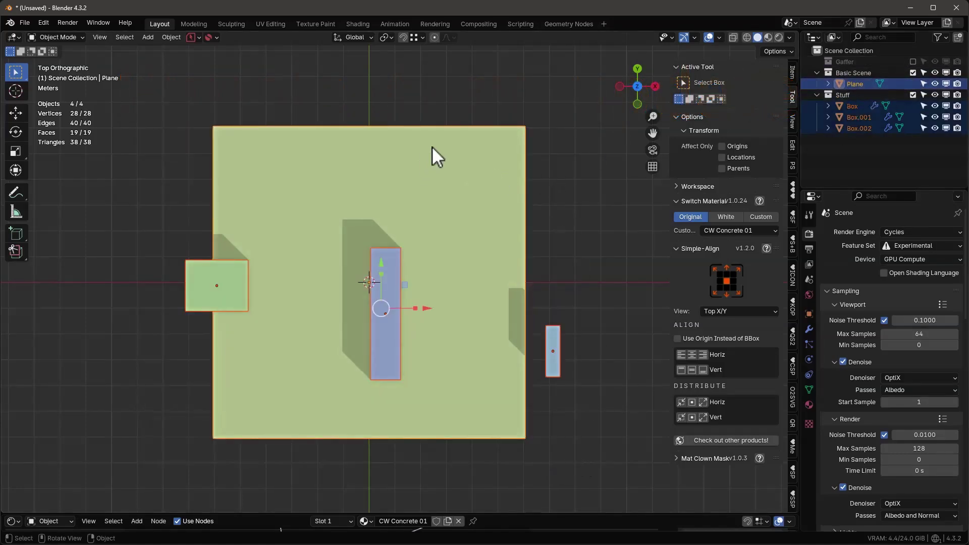
# Make the plane active and align the boxes left, right, then centre horizontally
pyautogui.keyDown('shift'); pyautogui.click(454, 151); pyautogui.keyUp('shift')
pyautogui.click(681, 355)
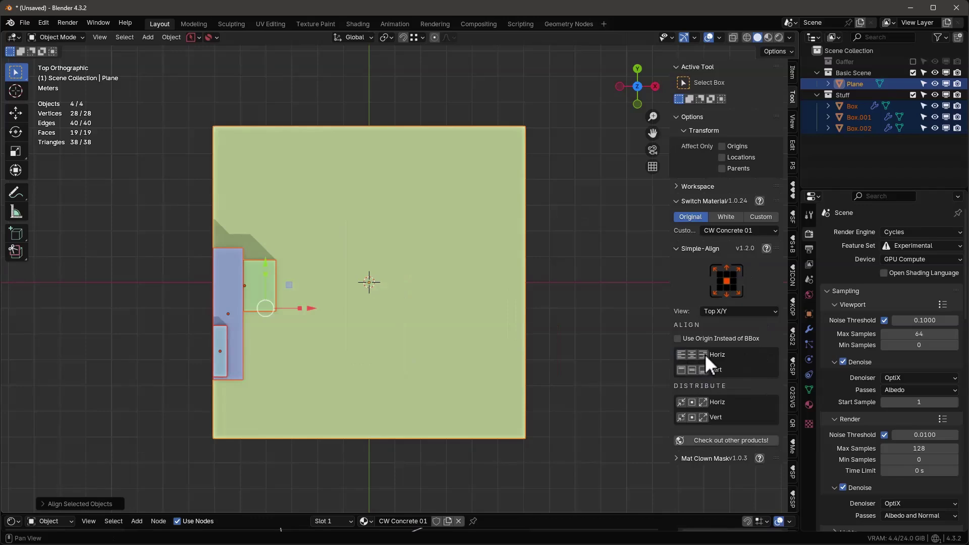
pyautogui.click(704, 355)
pyautogui.click(691, 355)
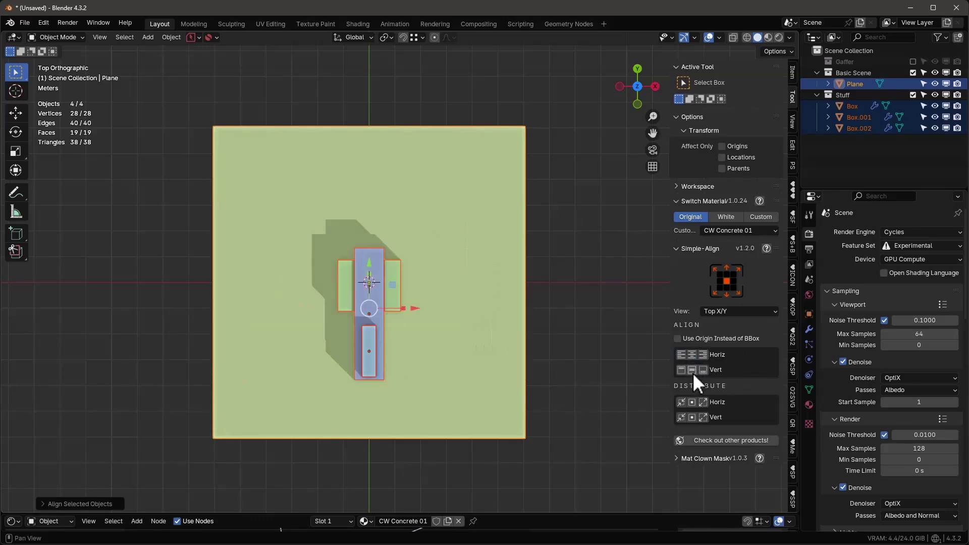
# Align the boxes to the plane's top, bottom, then vertical centre
pyautogui.click(682, 370)
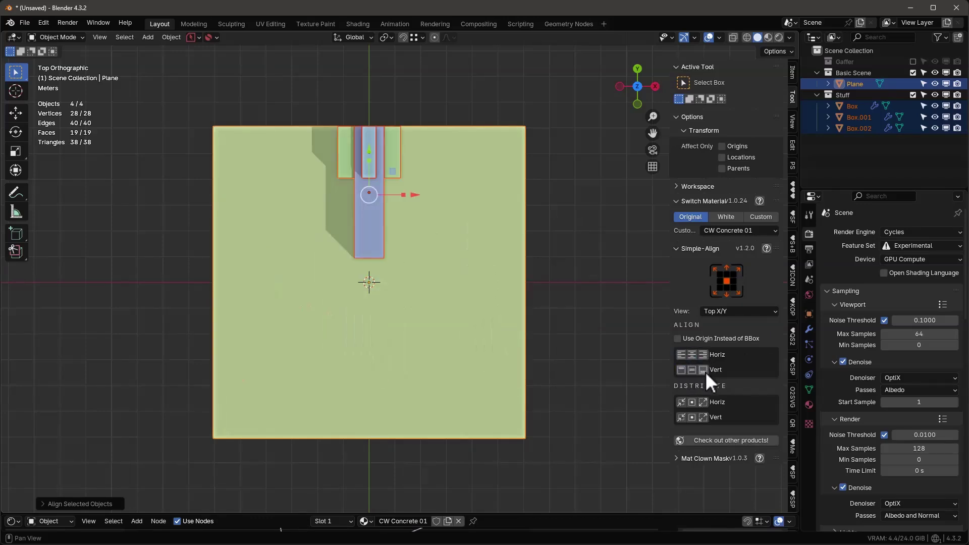
pyautogui.click(704, 371)
pyautogui.click(691, 371)
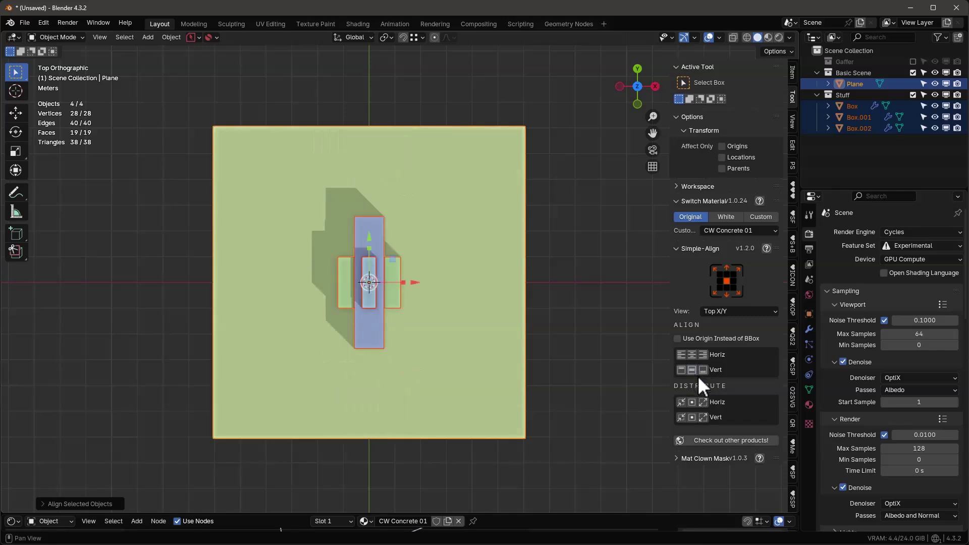
# Distribute the boxes horizontally and vertically, then switch to wireframe shading
pyautogui.click(682, 404)
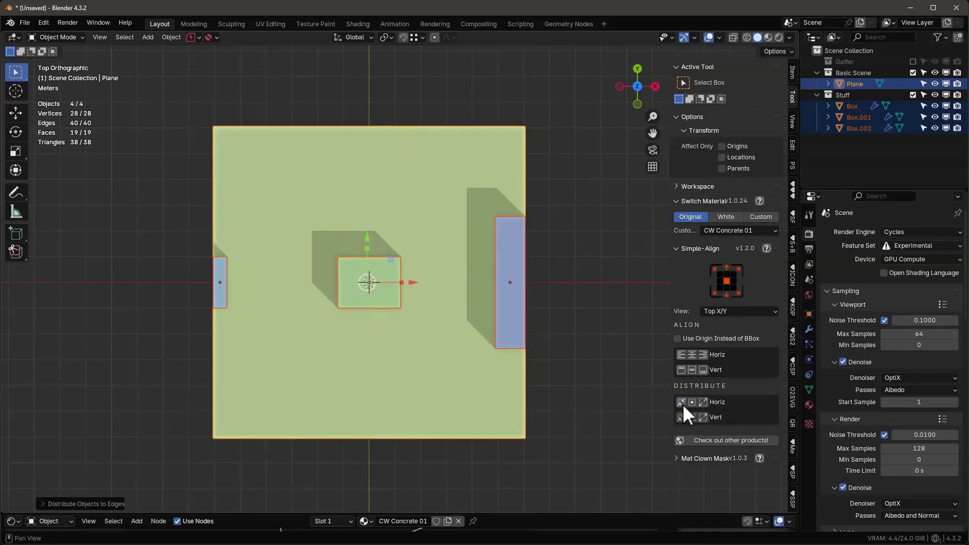
pyautogui.click(680, 419)
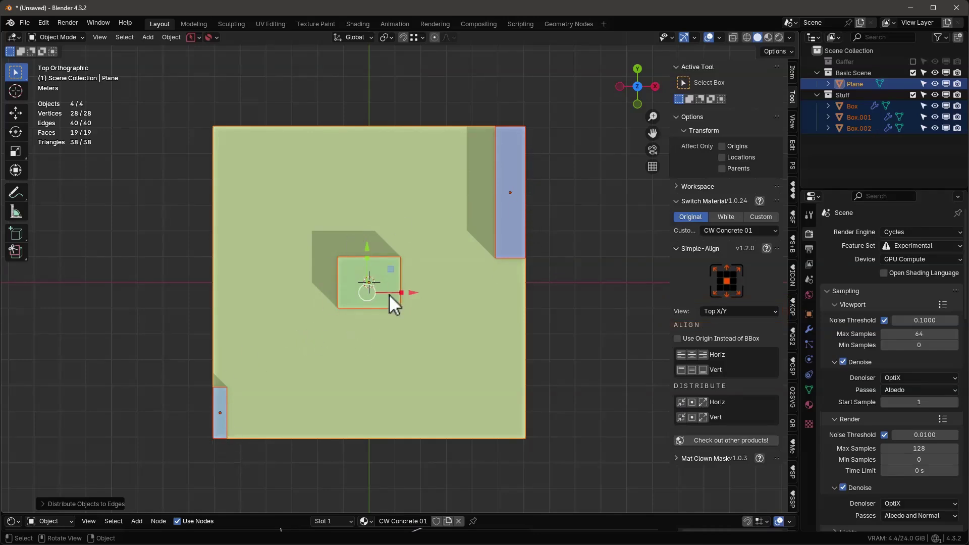
pyautogui.hotkey('shift', 'z')
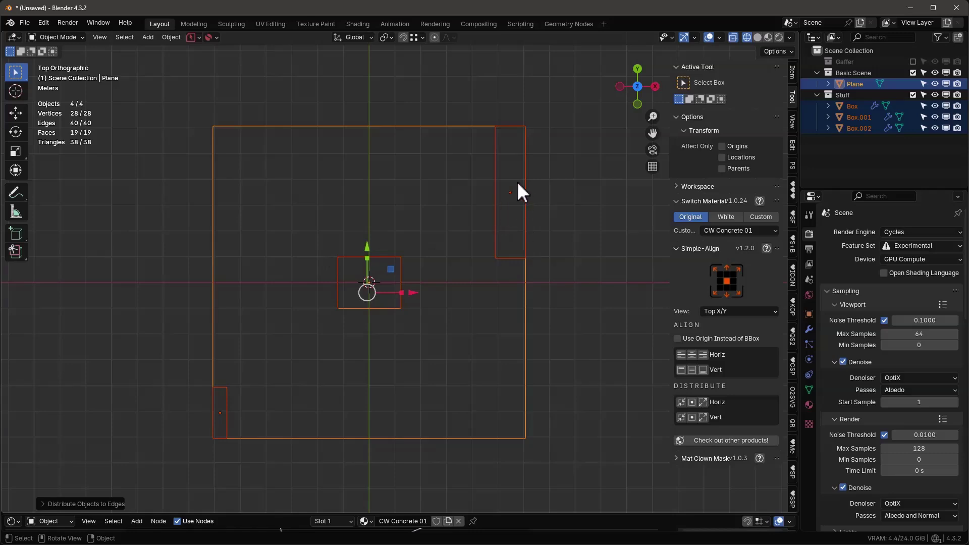
# Enable Use Origin Instead of BBox, align centre and right, then redistribute horizontally and vertically
pyautogui.click(678, 339)
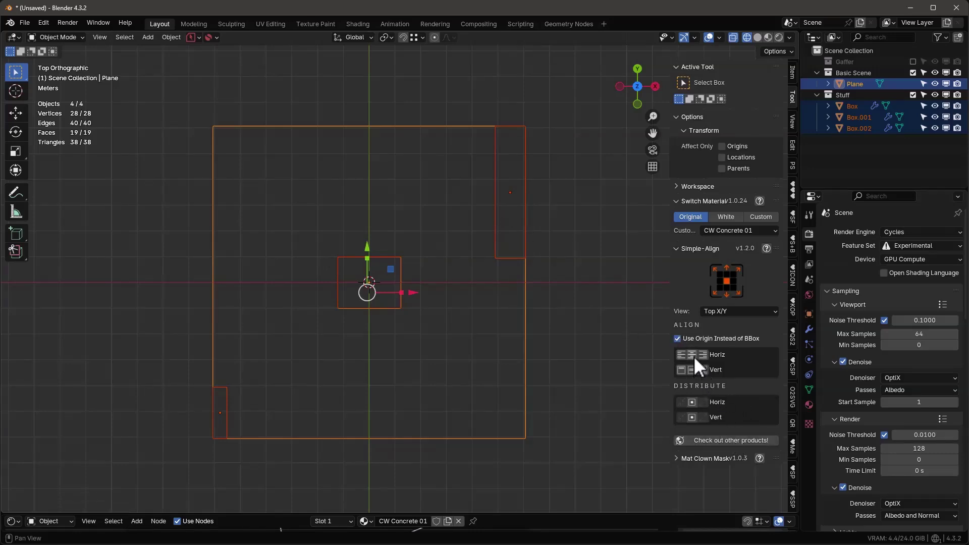
pyautogui.click(692, 356)
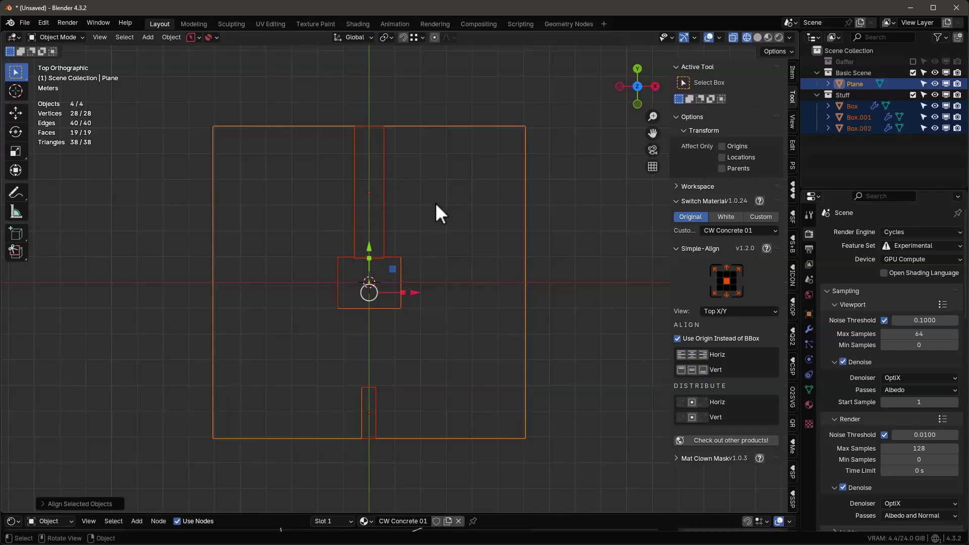
pyautogui.click(703, 355)
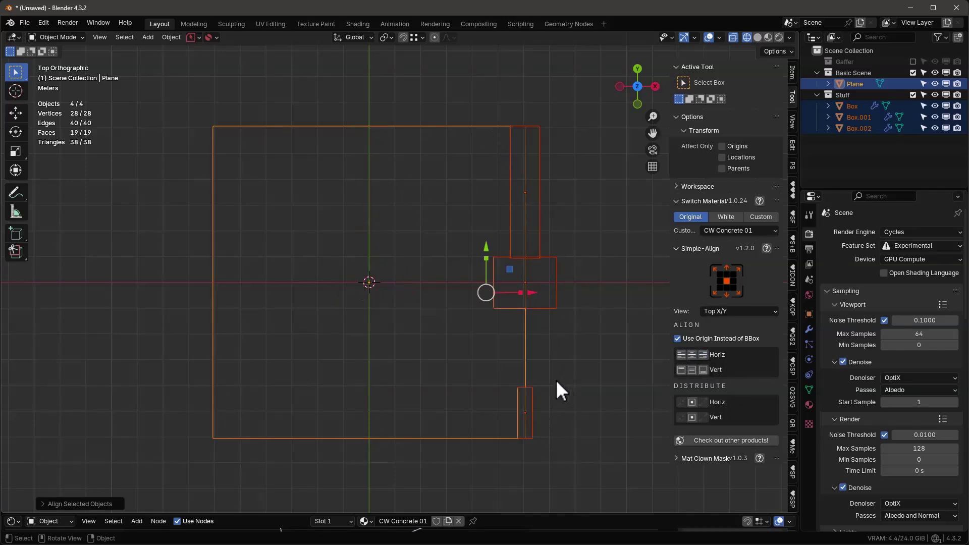
pyautogui.click(691, 401)
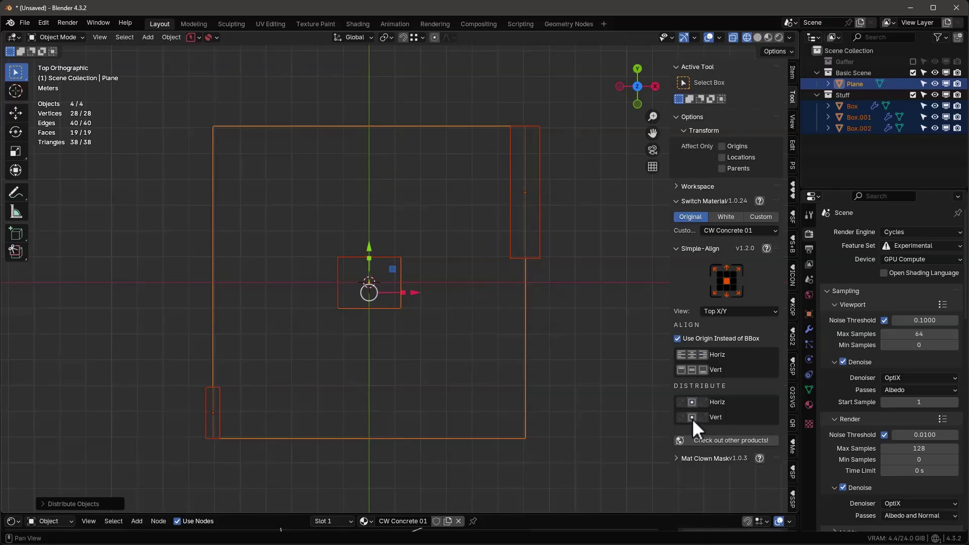
pyautogui.click(691, 417)
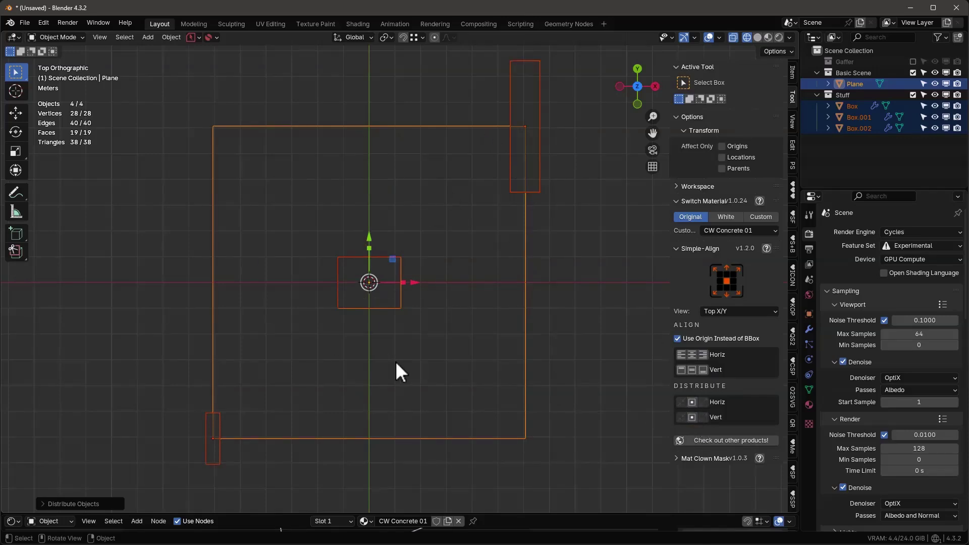